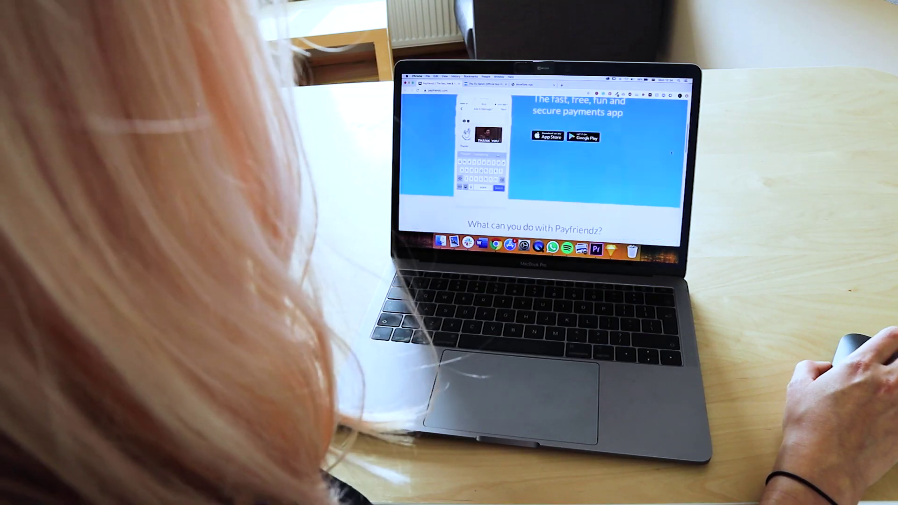
- Scroll through the Payfriendz page, then switch to the MoveTone App browser tab
scroll(542, 159, "down", 10)
scroll(660, 157, "down", 10)
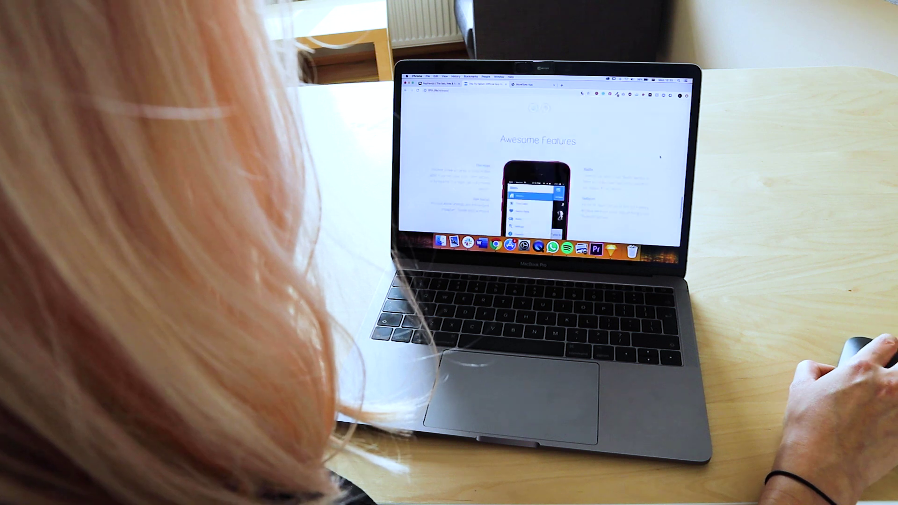
scroll(660, 157, "up", 5)
key("ctrl+Tab")
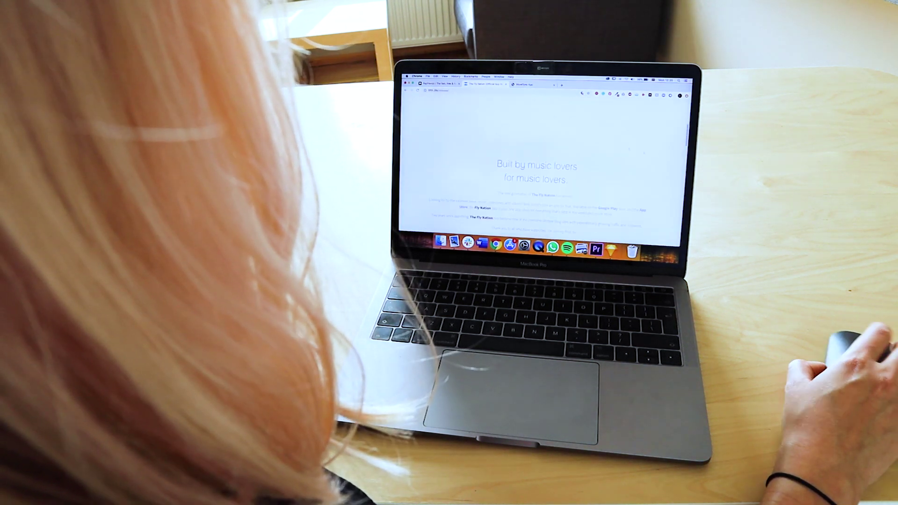
scroll(660, 173, "down", 3)
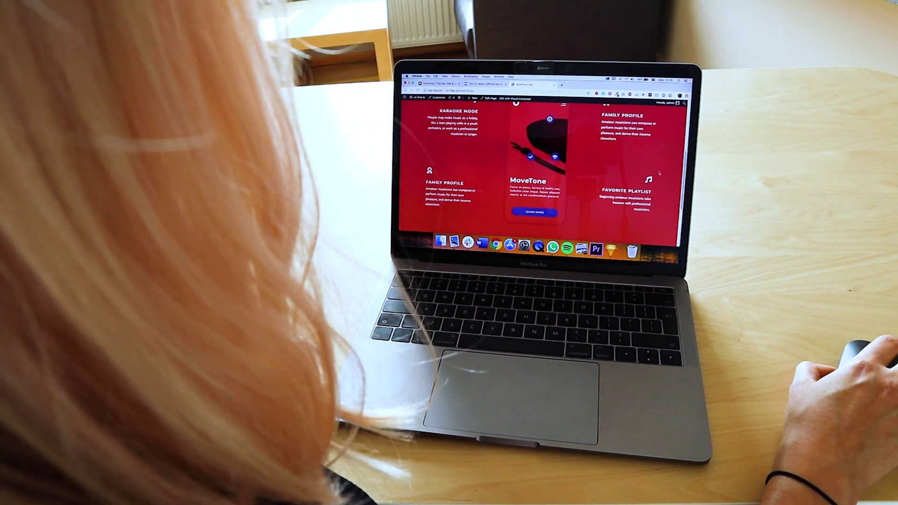
- Fade the screenshot and trace the phone with an unfilled rectangle with a 32px border
scroll(660, 173, "up", 2)
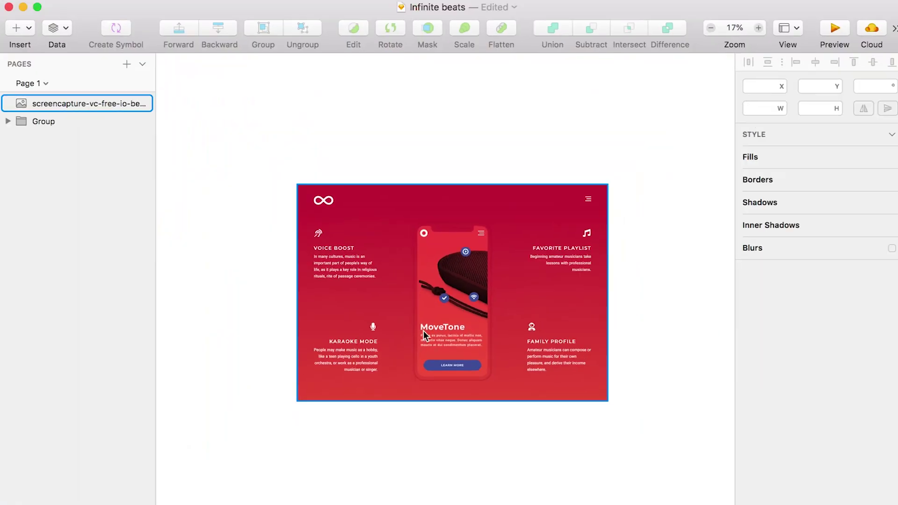
scroll(423, 330, "up", 3)
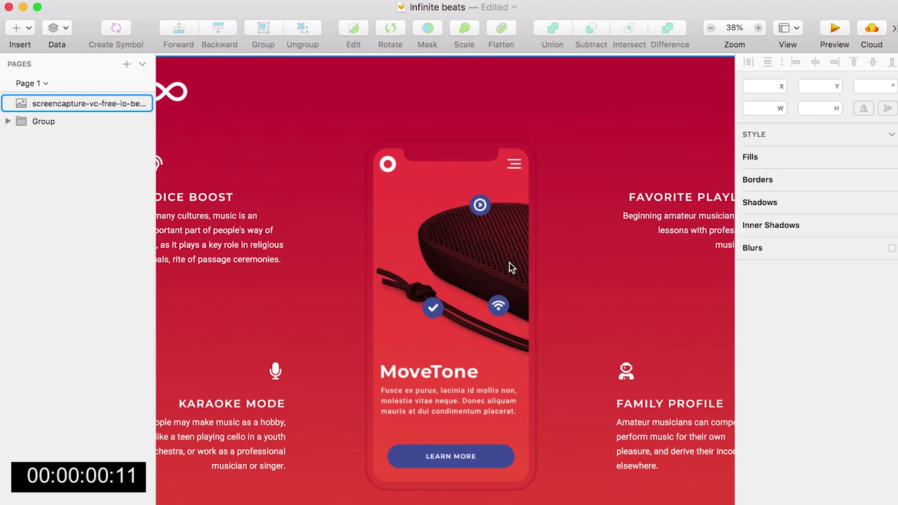
key("3")
key("r")
left_click_drag(367, 146, 534, 490)
left_click(746, 303)
left_click(884, 357)
type("32")
key("Return")
- Round the frame's corners, fit its top edge to the phone, and make the border red
left_click_drag(747, 147, 815, 147)
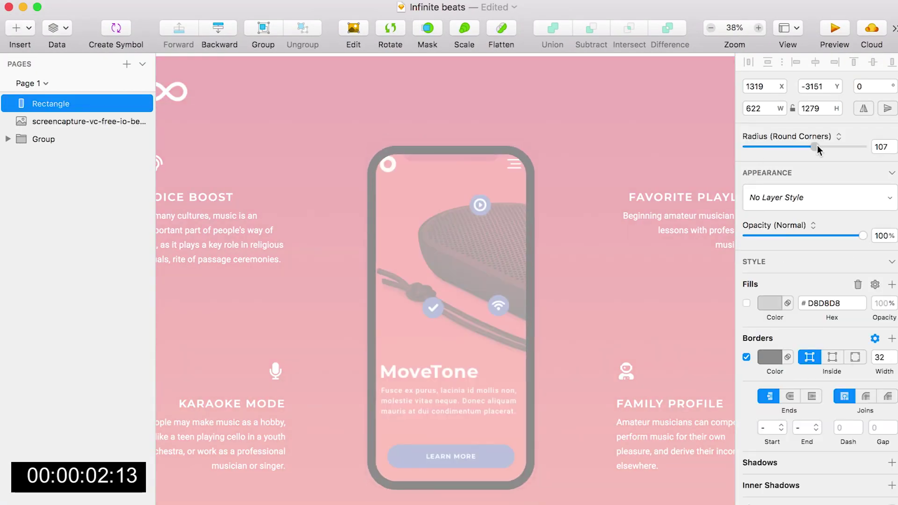
left_click_drag(451, 146, 493, 162)
left_click(769, 358)
left_click(822, 405)
- Add a red notch, a small white circle and a speaker bar at the phone's top
key("ctrl+c")
left_click(526, 305)
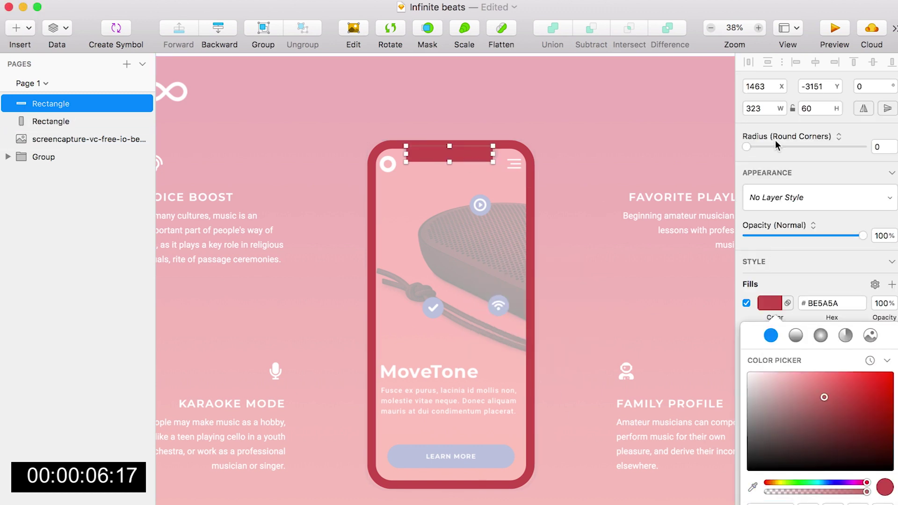
left_click(451, 224)
left_click(20, 28)
left_click(215, 63)
left_click_drag(497, 147, 488, 159)
left_click(770, 265)
left_click(748, 336)
mouse_move(425, 152)
left_mouse_down()
mouse_move(478, 155)
mouse_move(465, 153)
left_mouse_up()
key("Escape")
- Import phone-product-mockup.png, align the phone frame over it, and mask the image with the frame
left_click(251, 475)
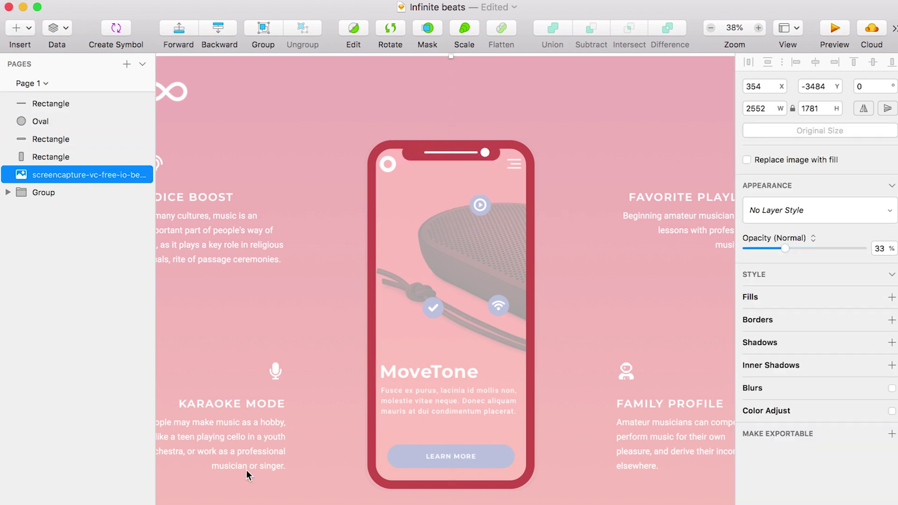
key("super+Tab")
left_click_drag(566, 180, 533, 496)
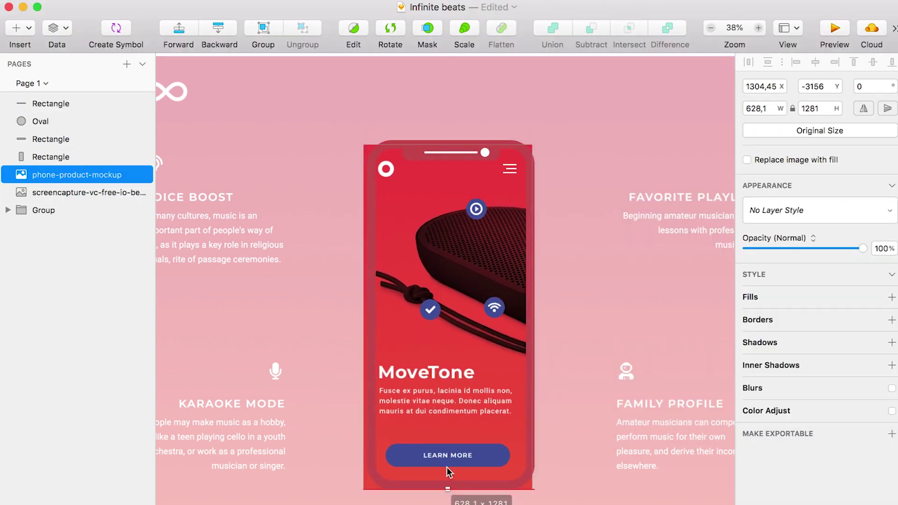
left_click(369, 154)
left_click_drag(531, 288, 529, 288)
left_click(51, 103, "shift")
key("ctrl+super+m")
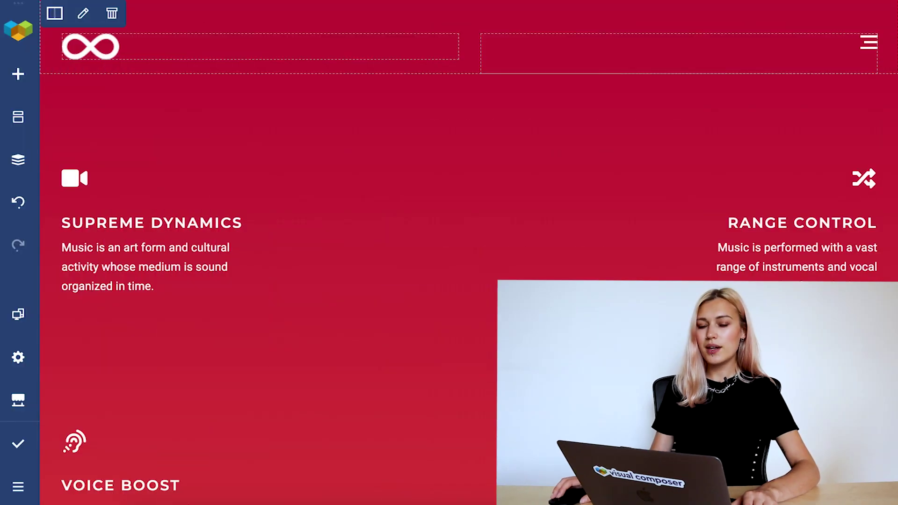
scroll(576, 102, "down", 8)
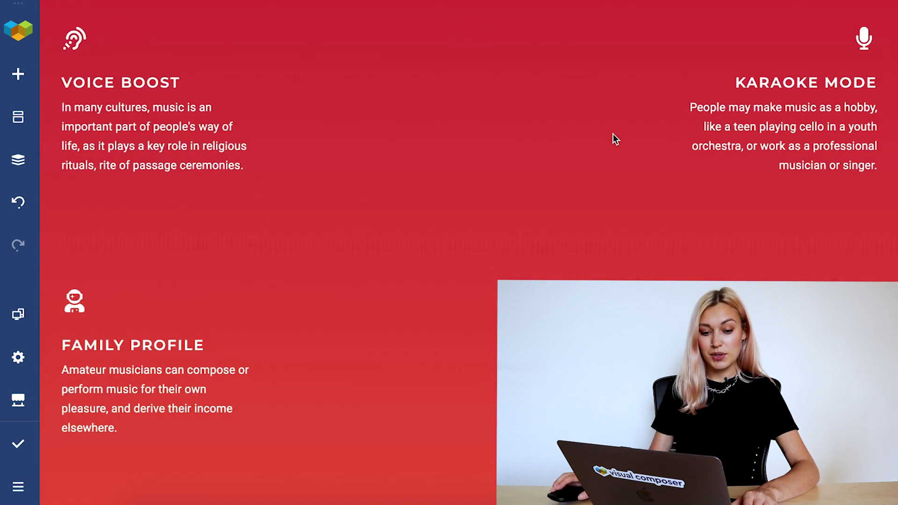
scroll(613, 134, "up", 10)
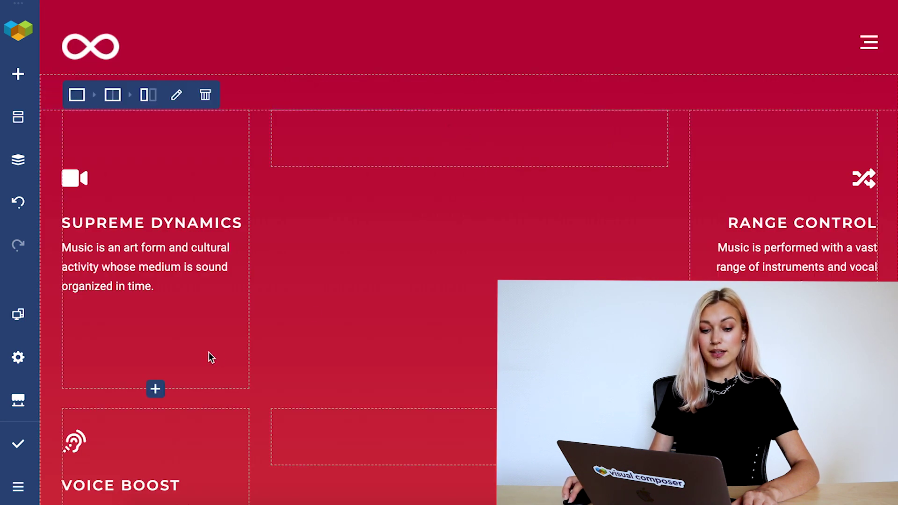
left_click(10, 407)
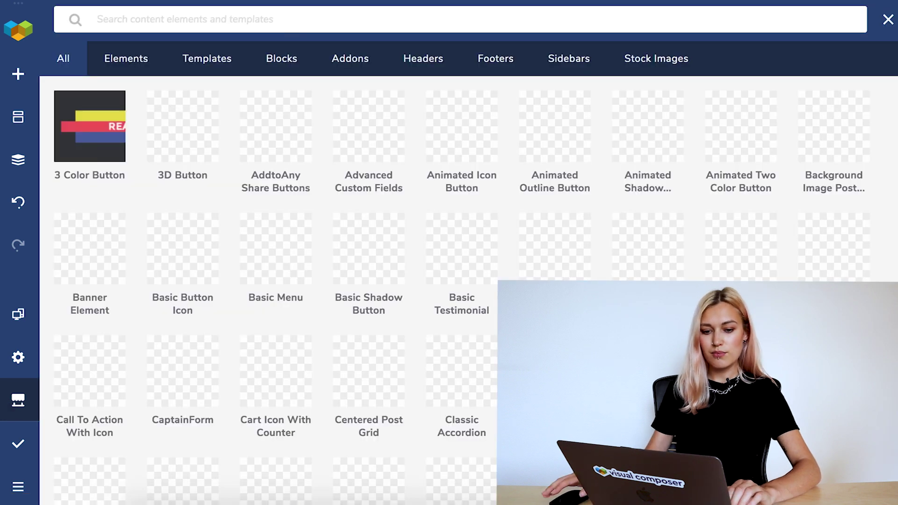
type("mock")
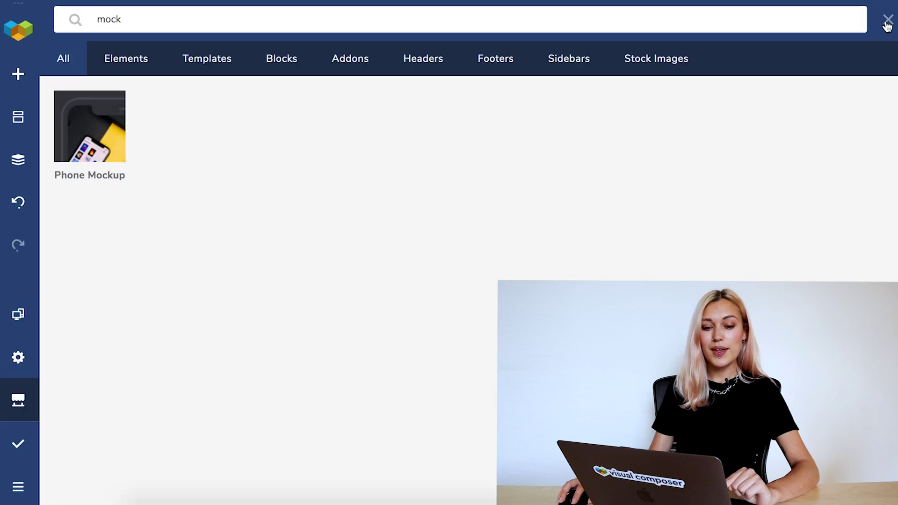
left_click(887, 23)
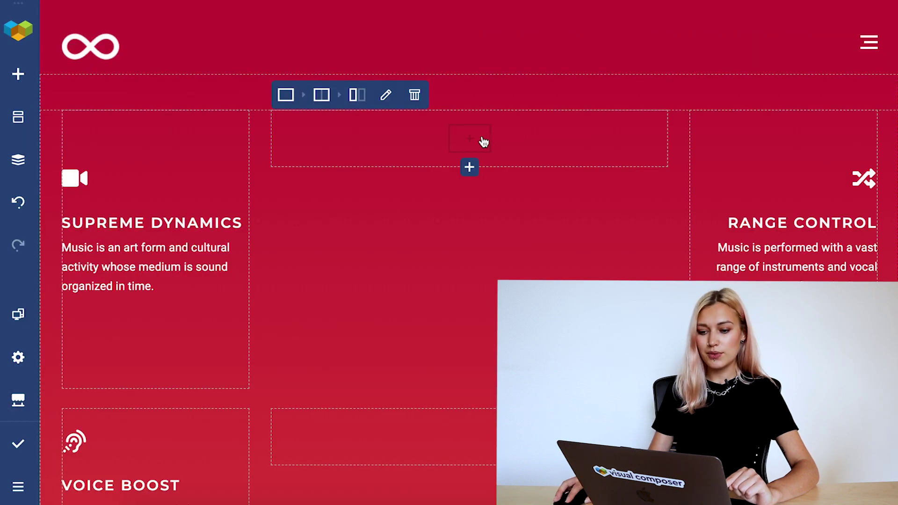
- Search 'mock' in the middle column's element library and add a Phone Mockup element
left_click(484, 141)
type("mock")
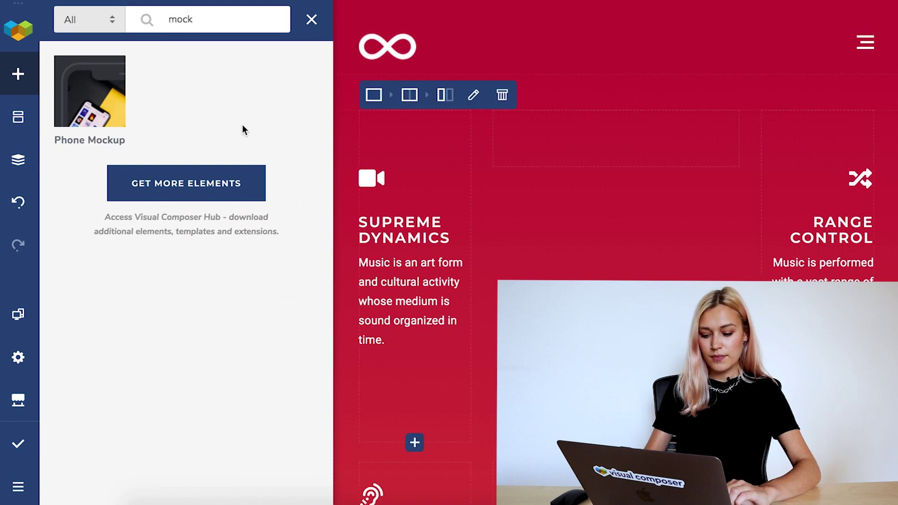
left_click(90, 92)
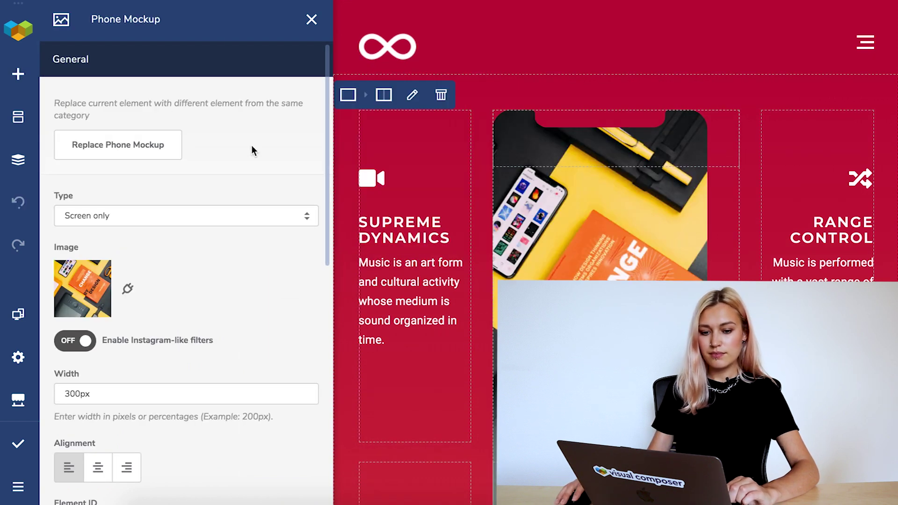
scroll(470, 191, "down", 3)
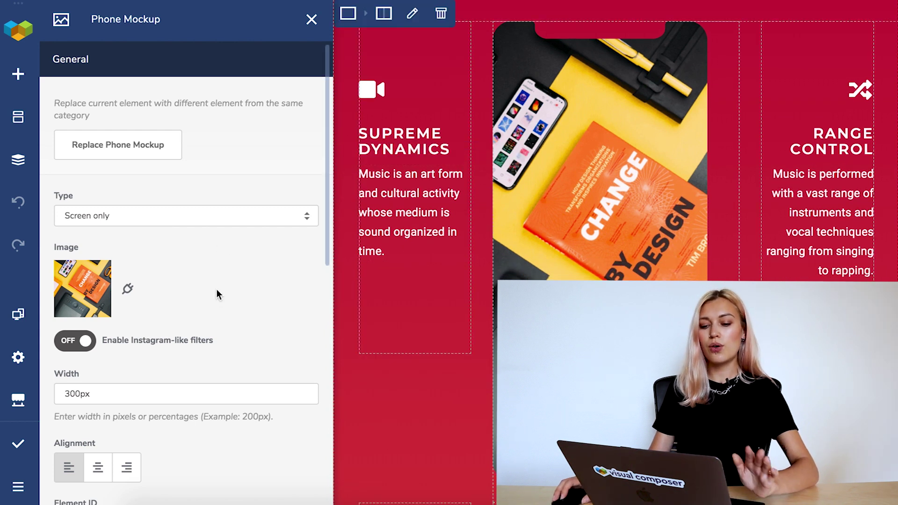
scroll(211, 274, "down", 3)
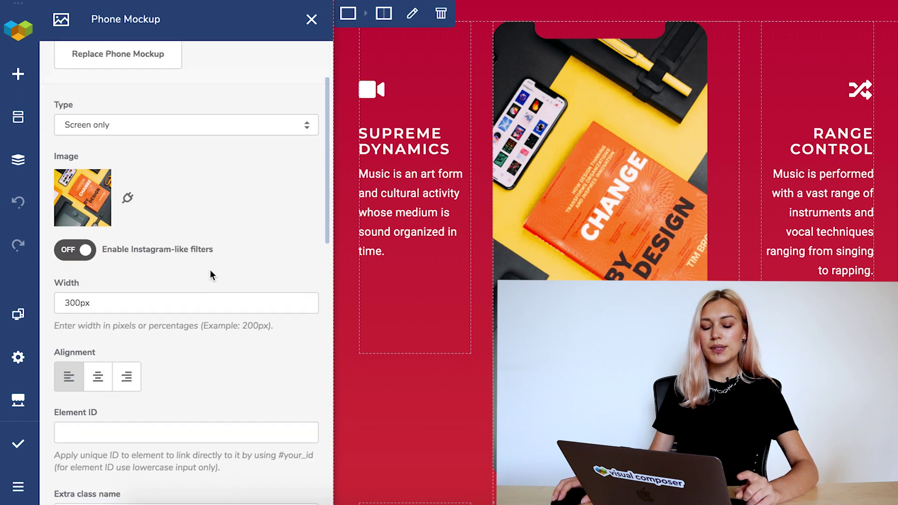
scroll(210, 273, "up", 2)
- Remove the default sample image and insert phone-product-mockup.png into the Phone Mockup
left_click(94, 253)
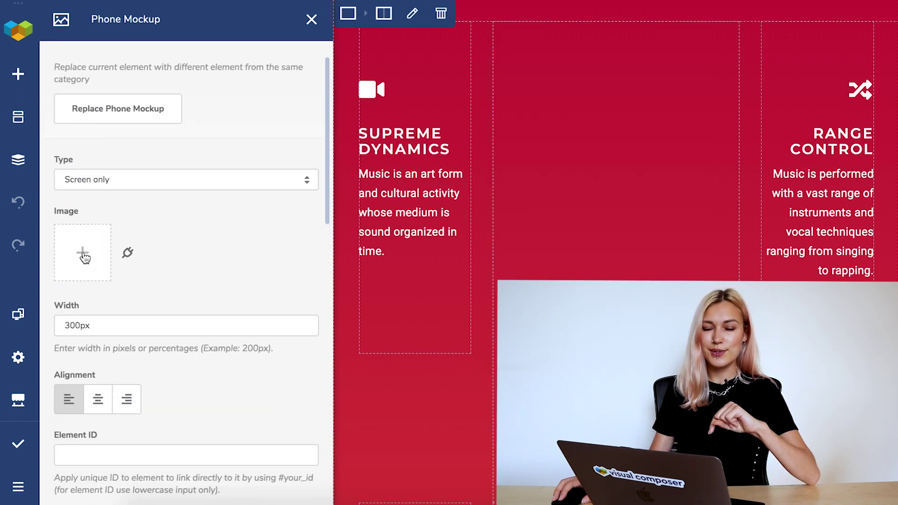
left_click(83, 255)
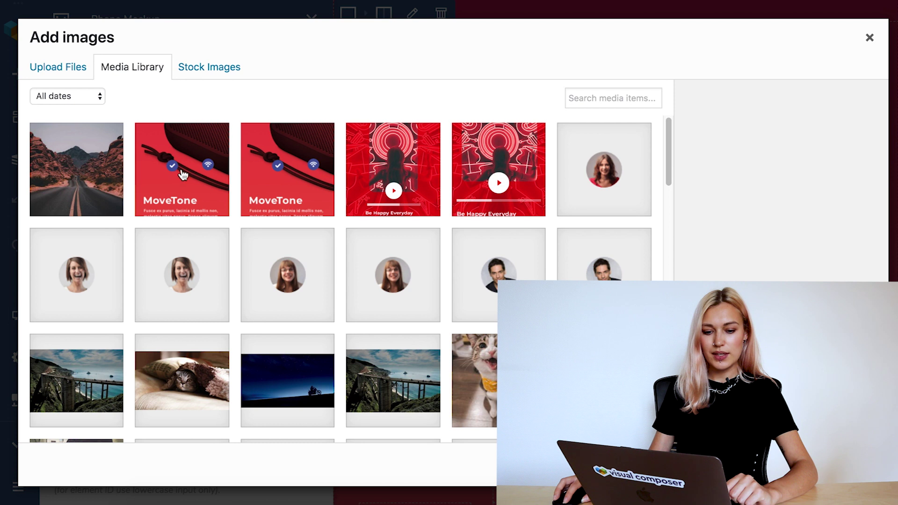
left_click(198, 173)
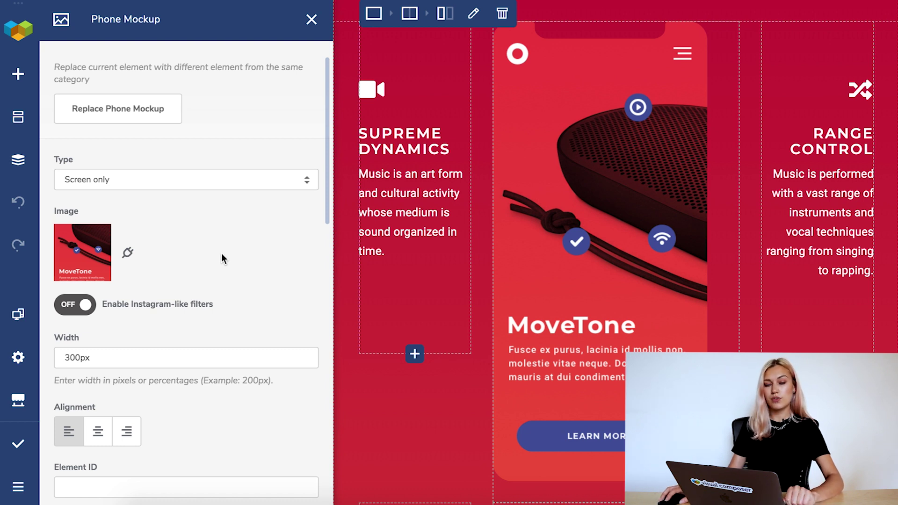
- Try the Half screen, Full solid, Half solid and Half outline mockup types, settling on Full outline
left_click(220, 180)
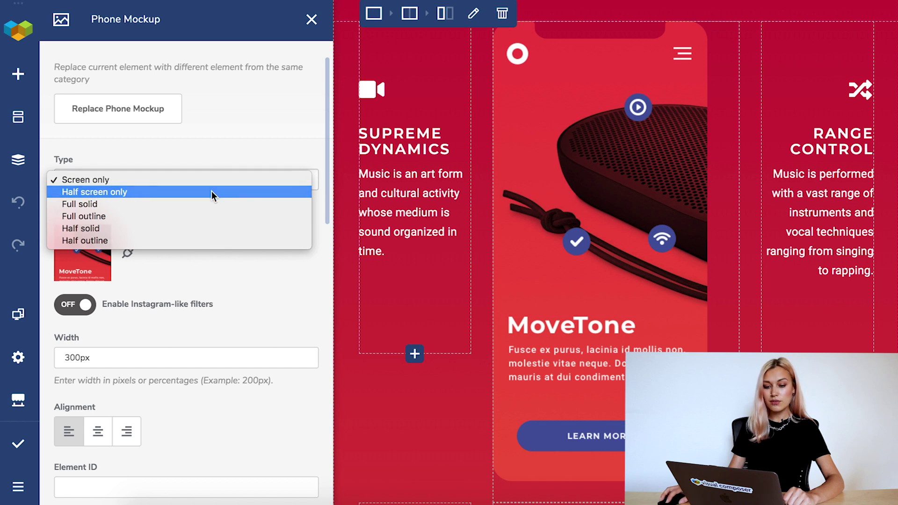
left_click(212, 190)
left_click(217, 180)
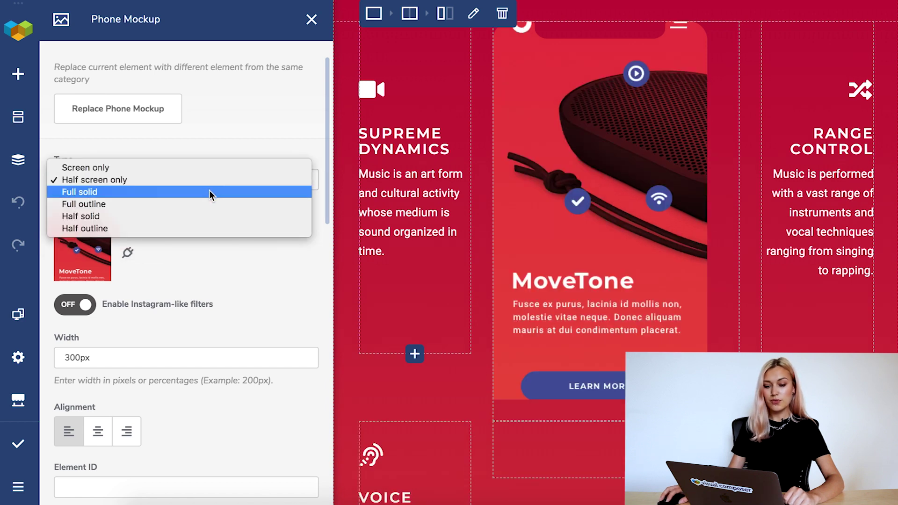
left_click(209, 190)
left_click(218, 174)
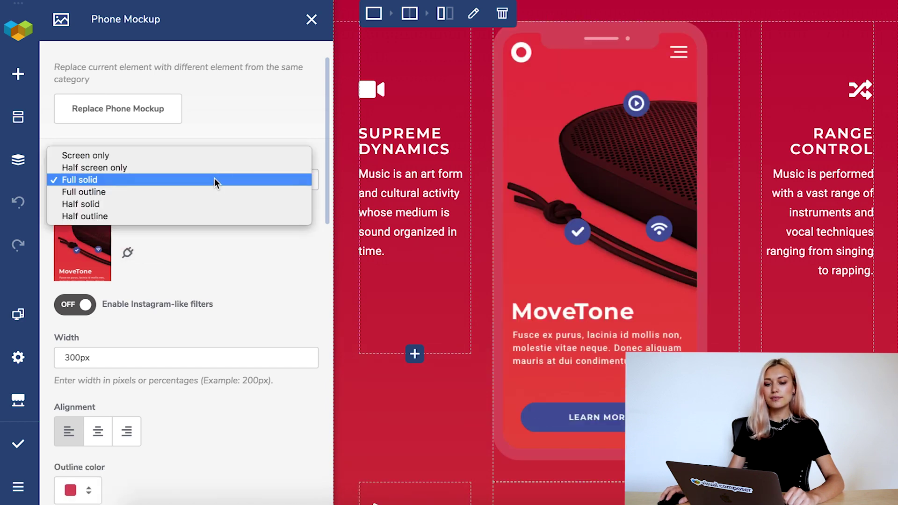
left_click(210, 204)
left_click(211, 183)
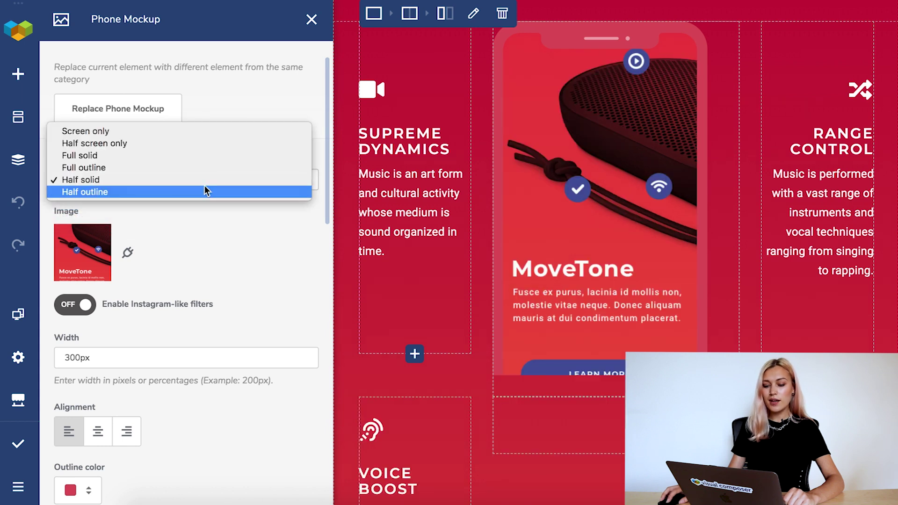
left_click(201, 169)
left_click(211, 175)
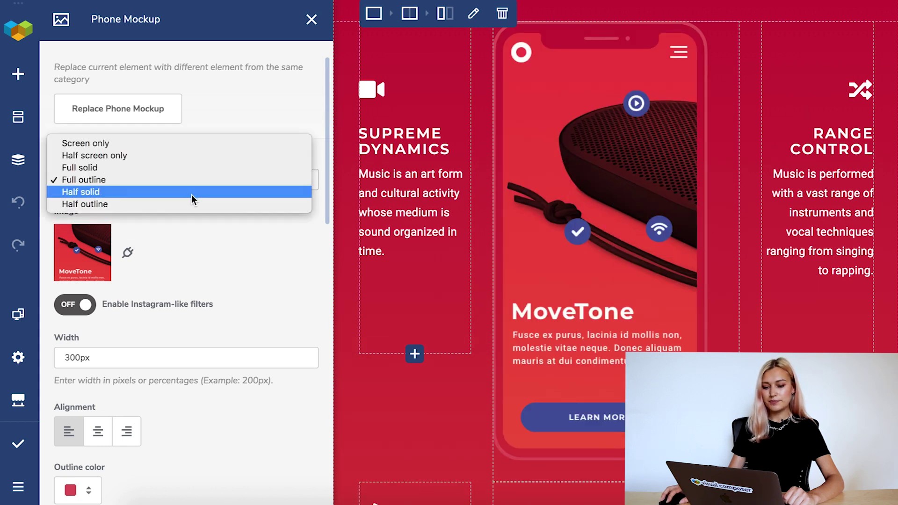
left_click(189, 204)
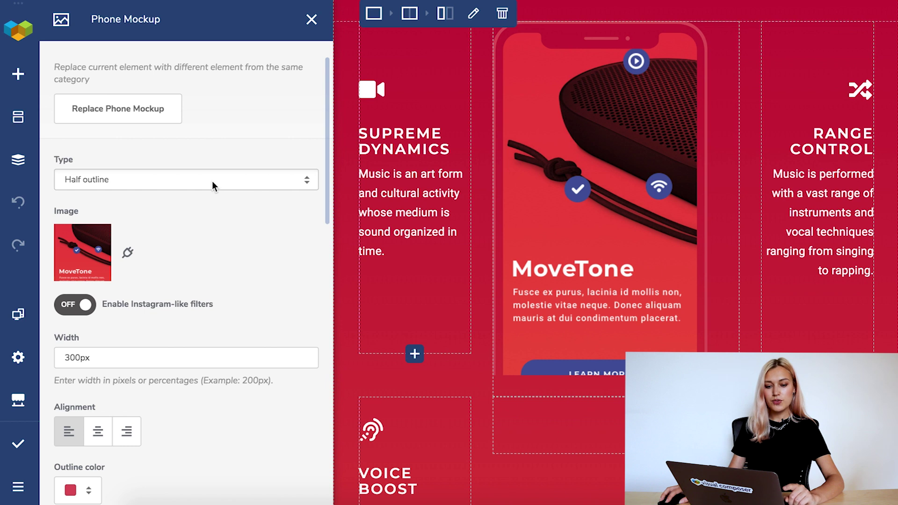
left_click(212, 185)
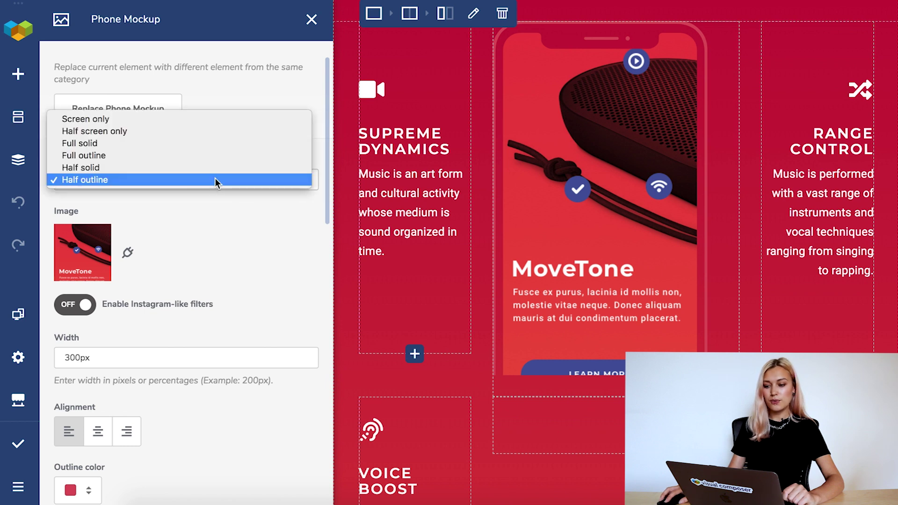
left_click(206, 156)
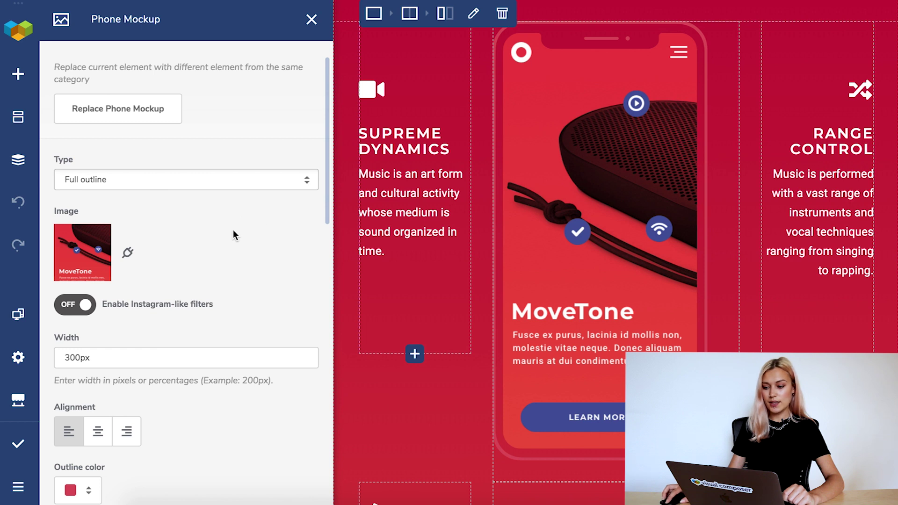
- Centre the phone mockup and set its outline to dark red at about 27 alpha
left_click(109, 434)
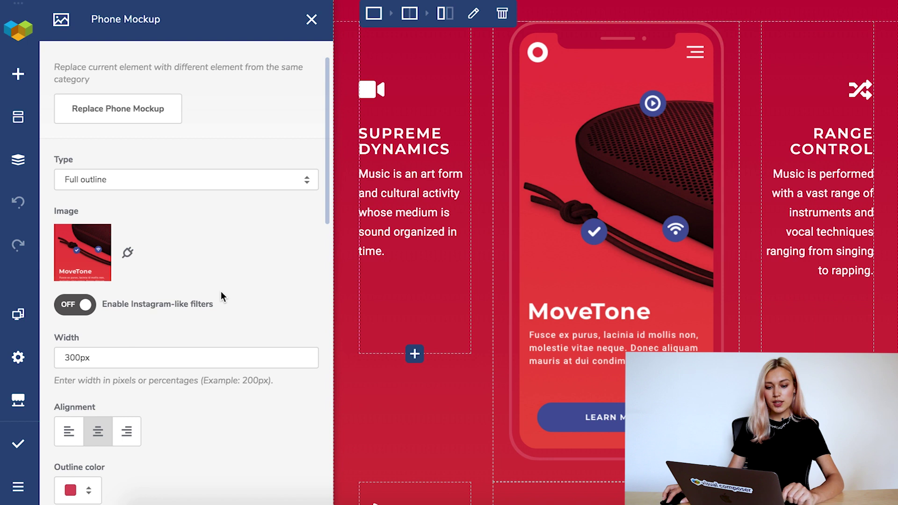
scroll(186, 329, "down", 2)
left_click(70, 422)
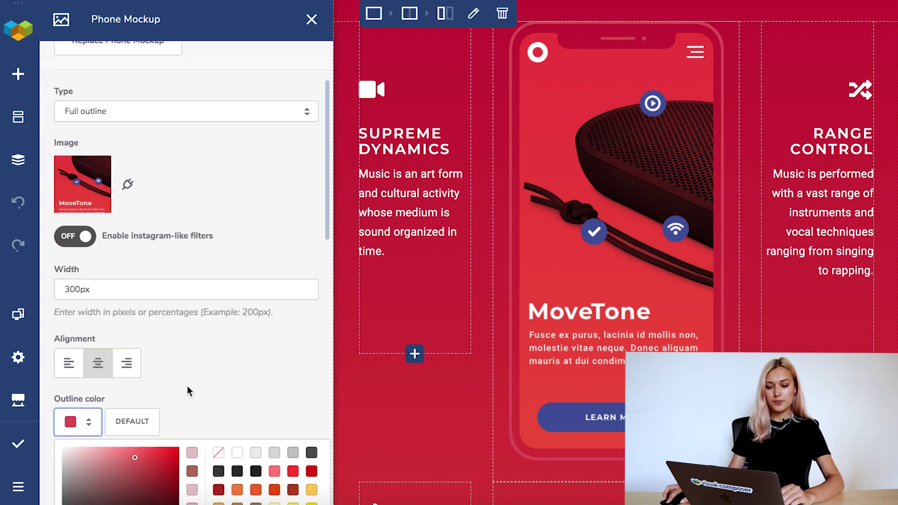
scroll(187, 391, "down", 3)
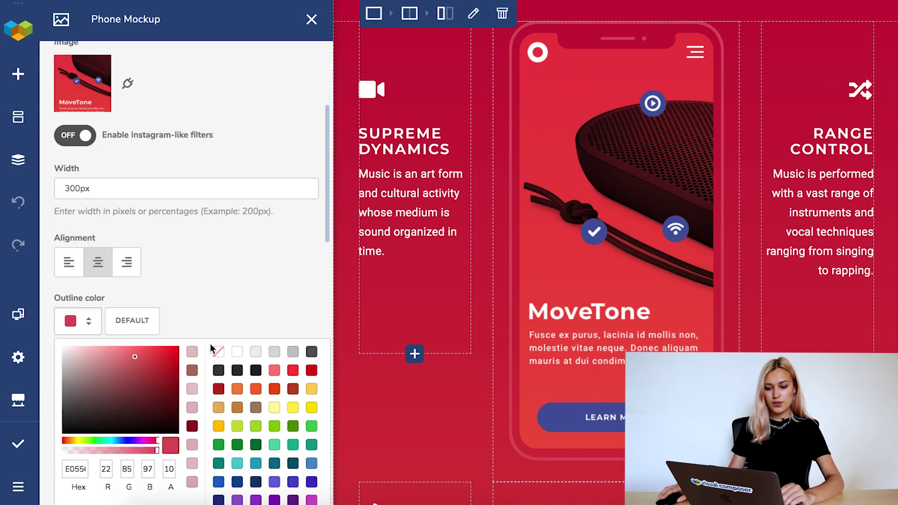
left_click(193, 427)
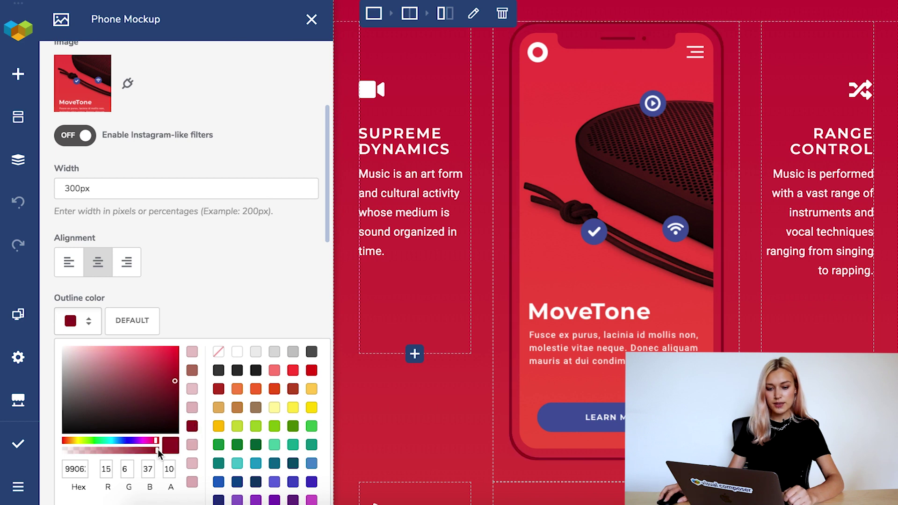
left_click_drag(156, 450, 90, 453)
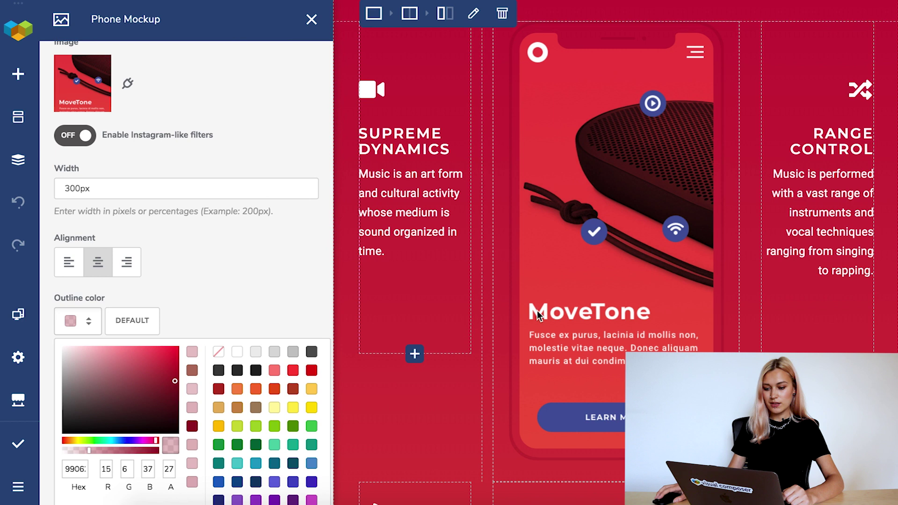
scroll(538, 315, "down", 10)
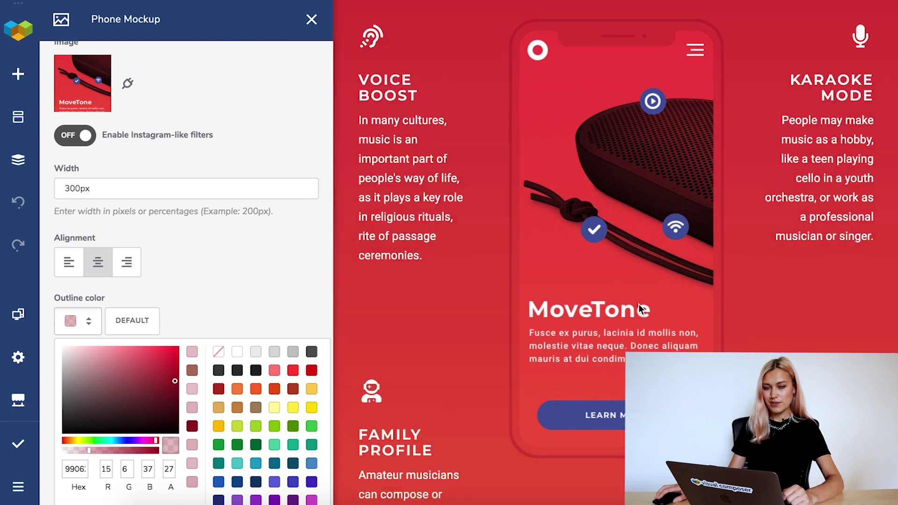
scroll(640, 310, "up", 10)
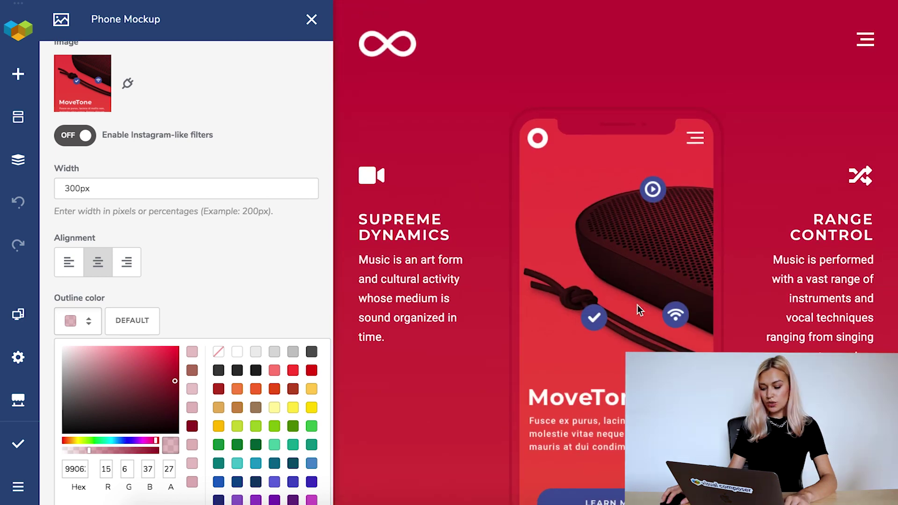
scroll(640, 310, "down", 2)
left_click(209, 300)
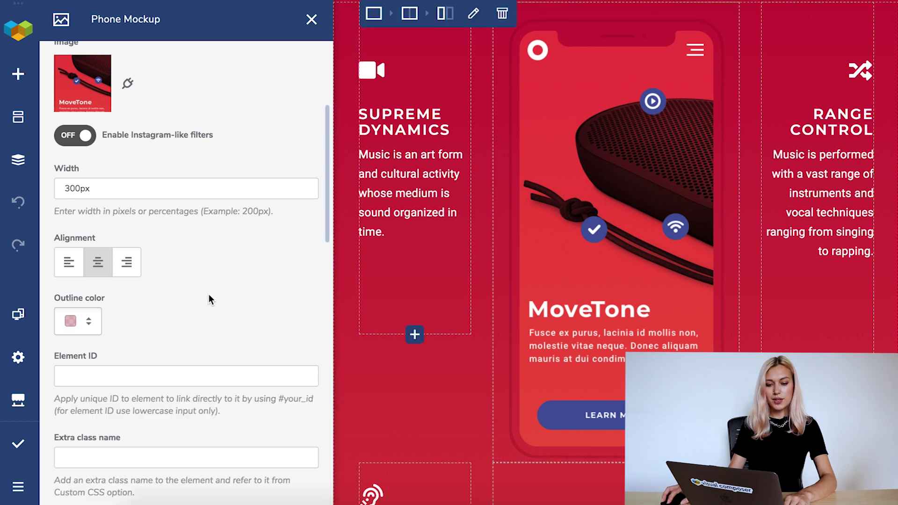
- Change the phone mockup's width to 320px
key("BackSpace")
key("BackSpace")
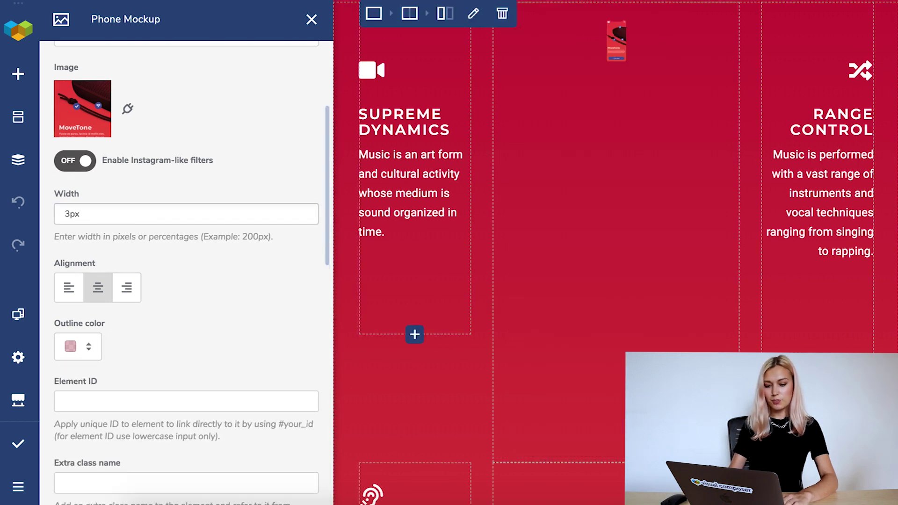
type("20")
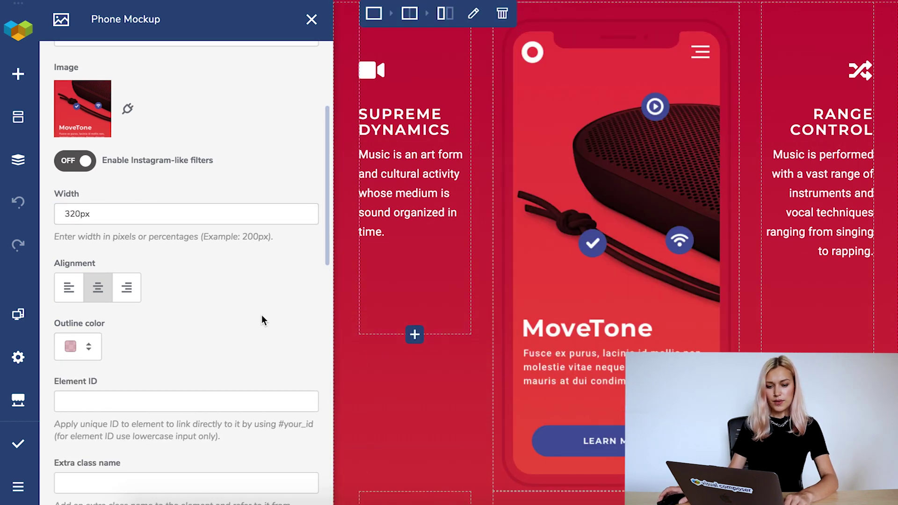
scroll(296, 162, "up", 1)
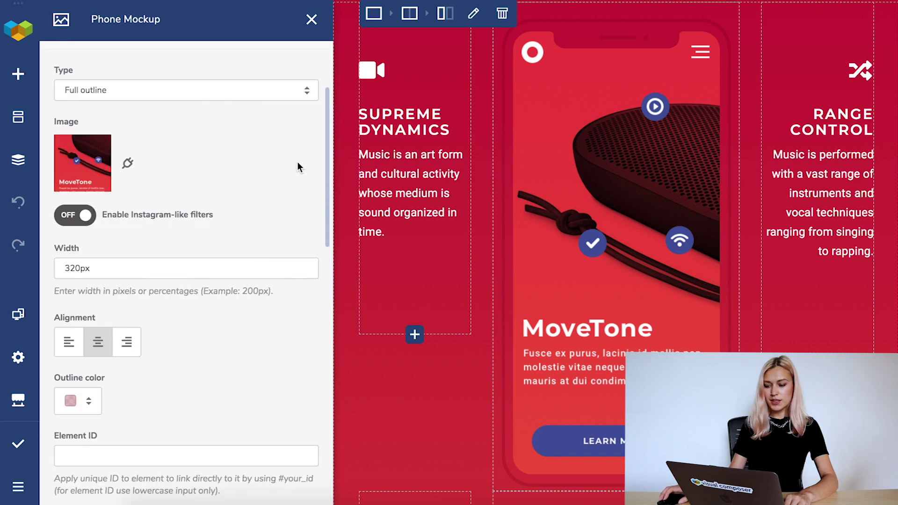
- Close the Phone Mockup settings and open the page on the live site from the bottom menu
left_click(311, 19)
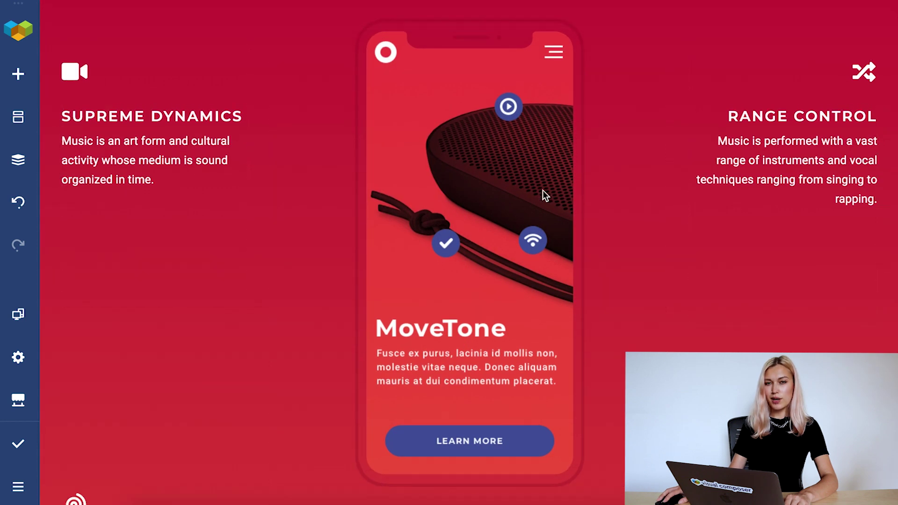
scroll(543, 190, "up", 2)
scroll(543, 190, "down", 5)
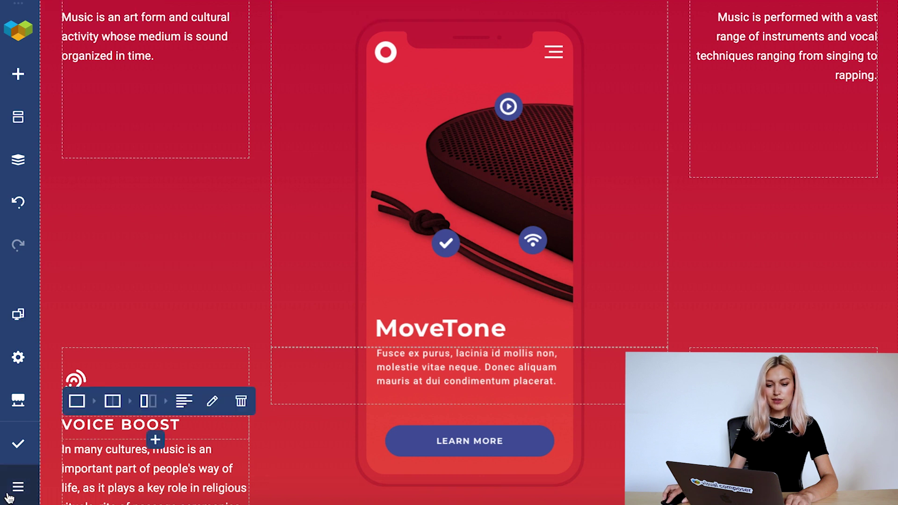
mouse_move(10, 490)
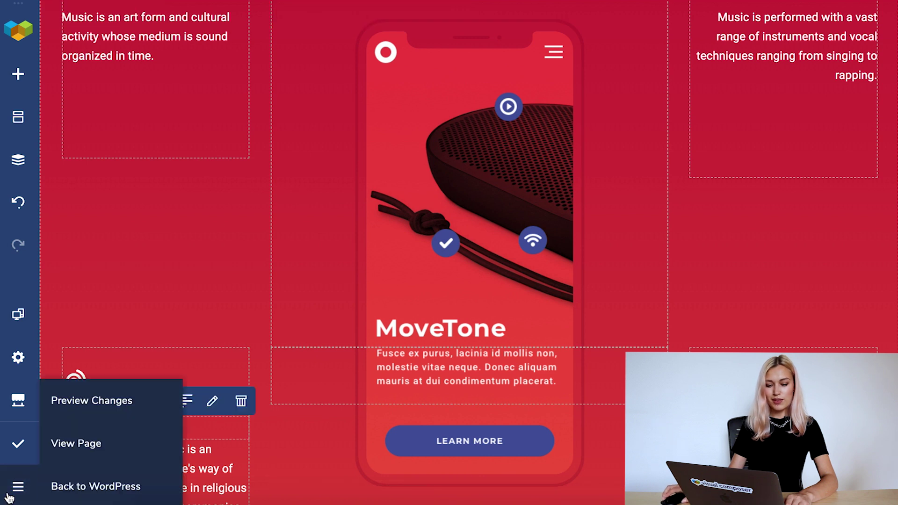
left_click(91, 401)
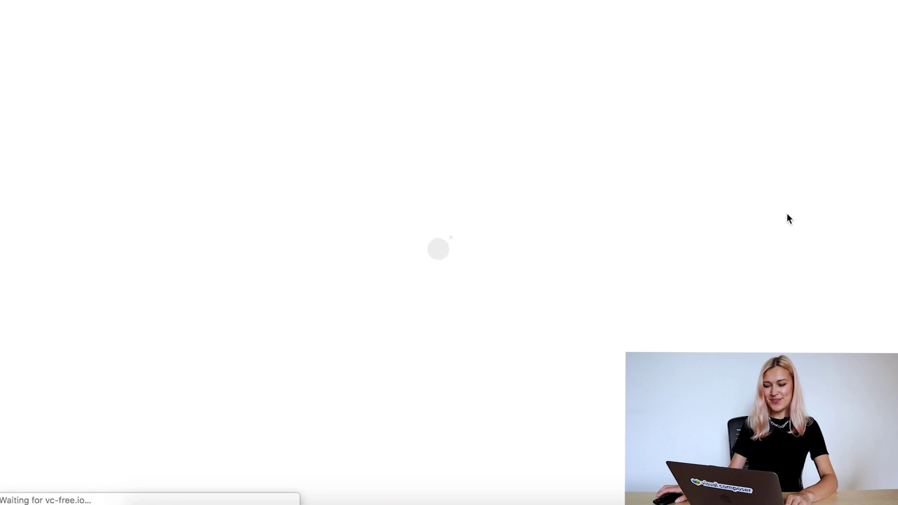
- Scroll down through the live page's feature sections and back up to the top
scroll(777, 166, "down", 3)
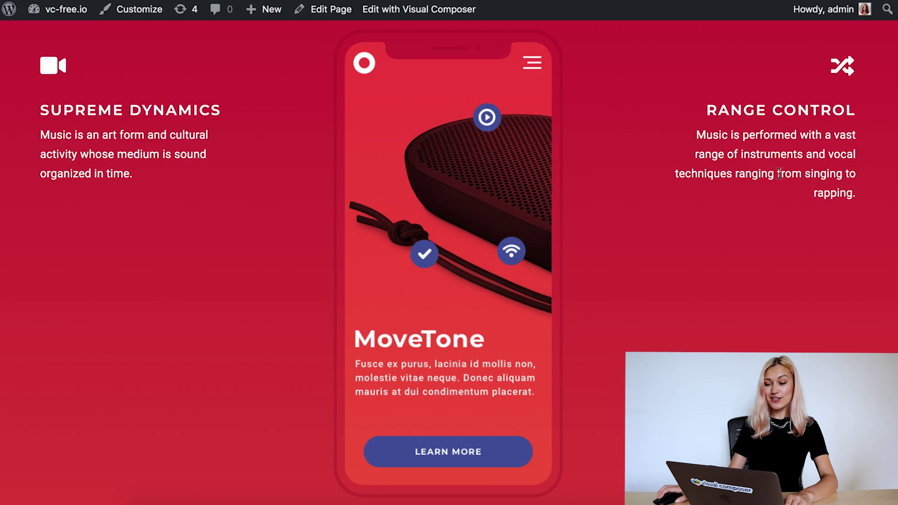
scroll(779, 174, "down", 10)
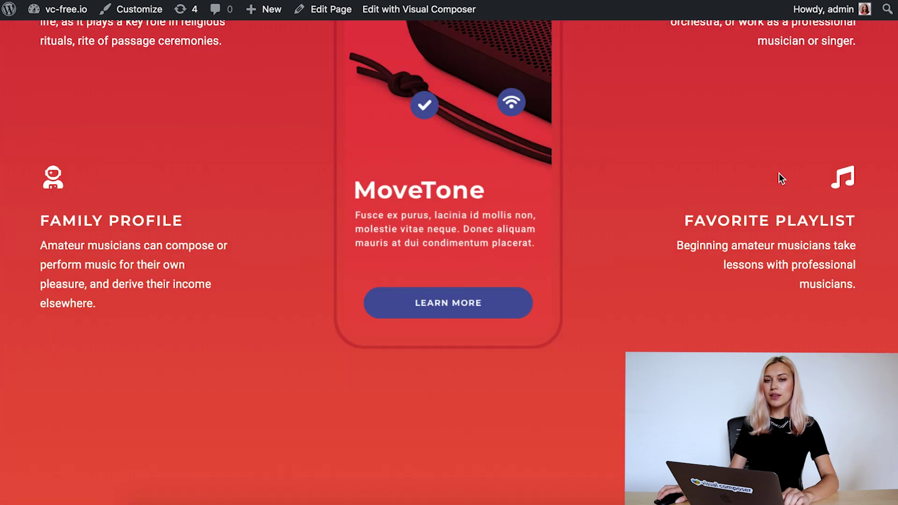
scroll(778, 174, "up", 10)
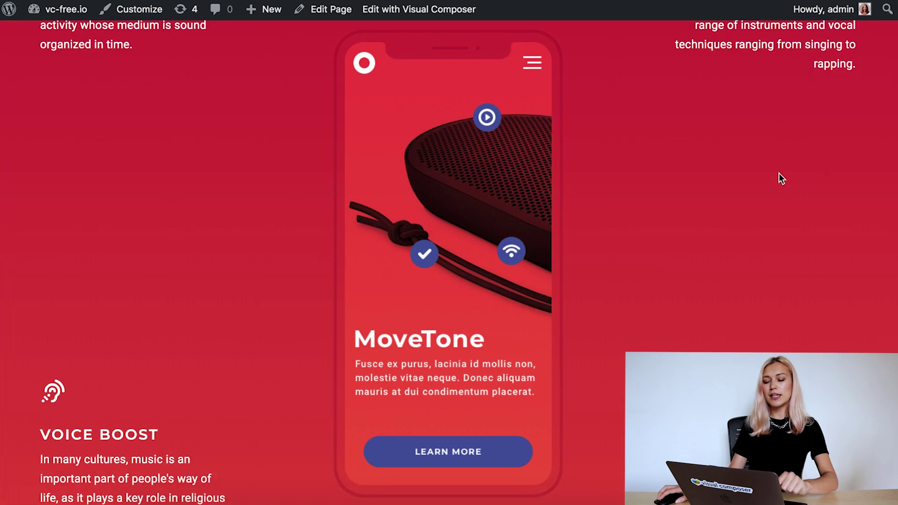
scroll(779, 174, "up", 5)
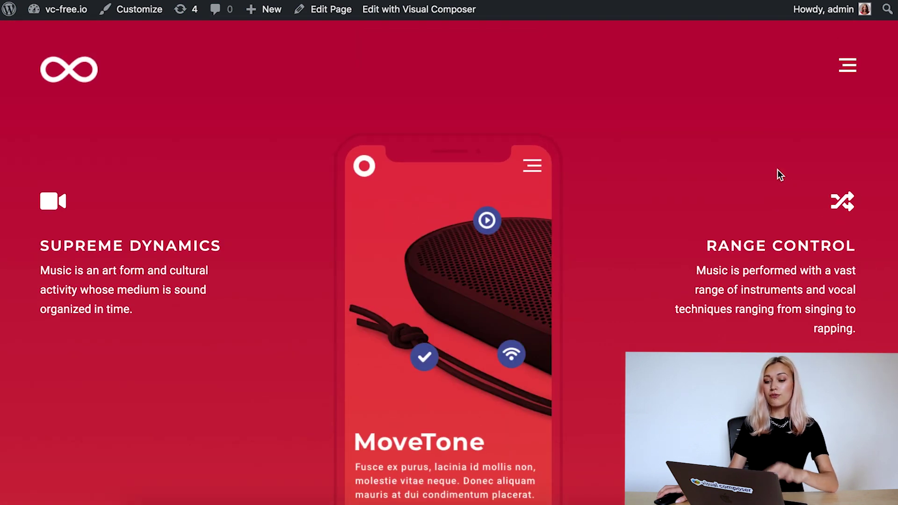